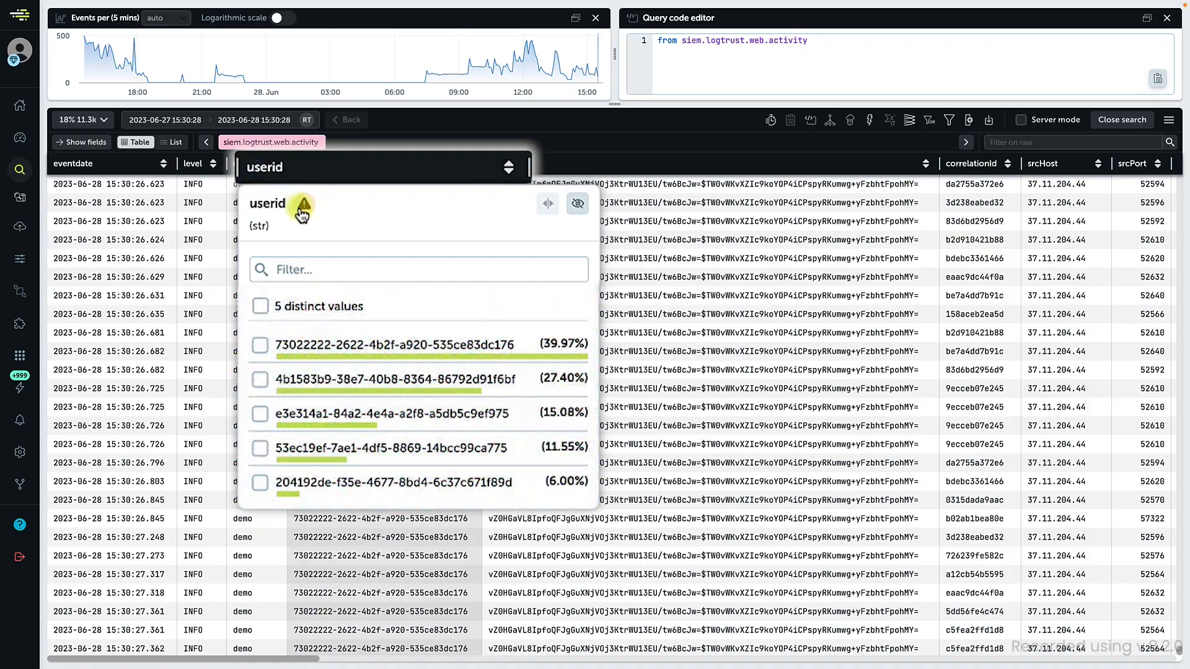
- Show the fields viewer and load the full period statistics for the table's fields
{"action": "mouse_move", "coordinate": [301, 213]}
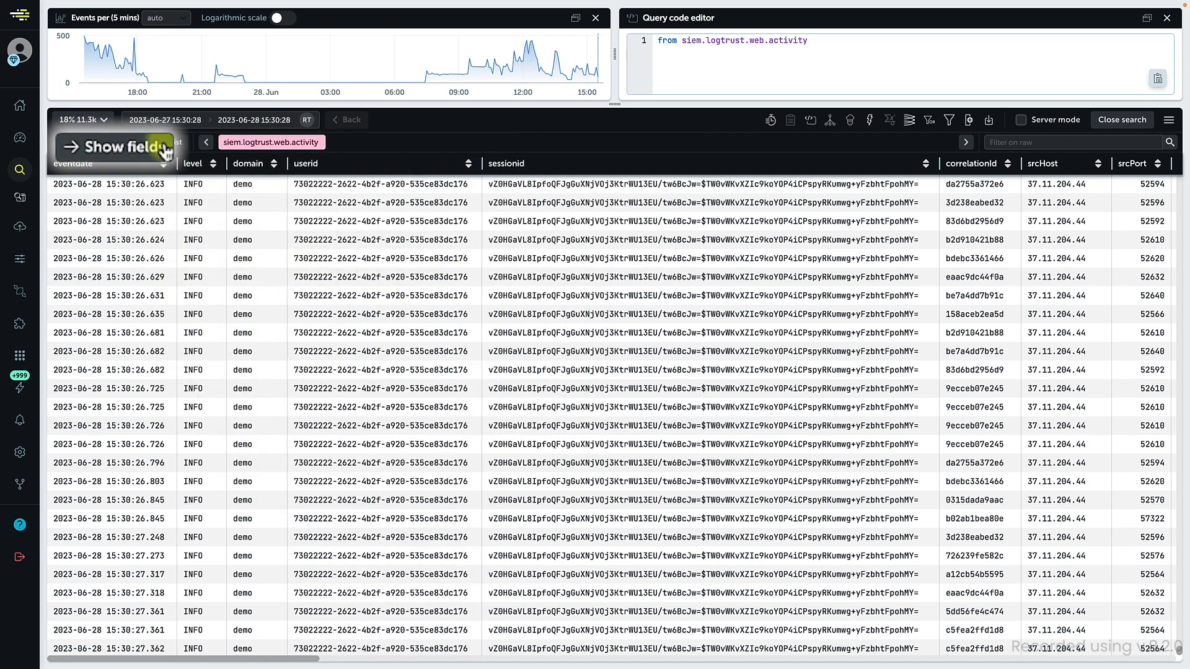
{"action": "left_click", "coordinate": [107, 143]}
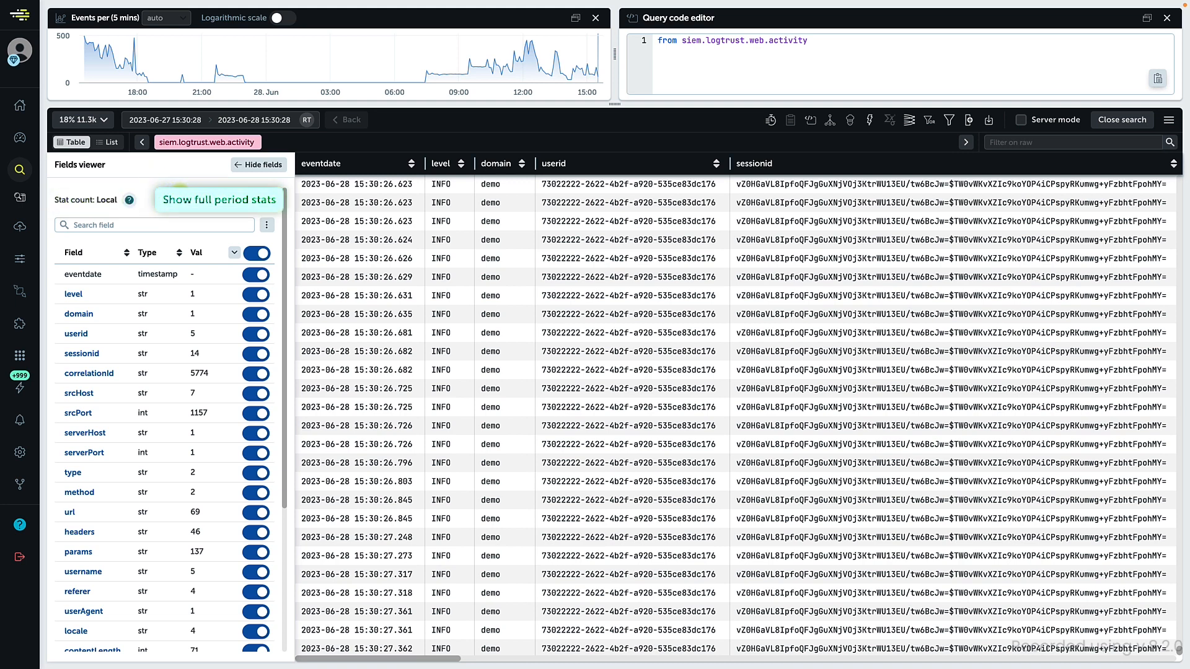
{"action": "left_click", "coordinate": [157, 202]}
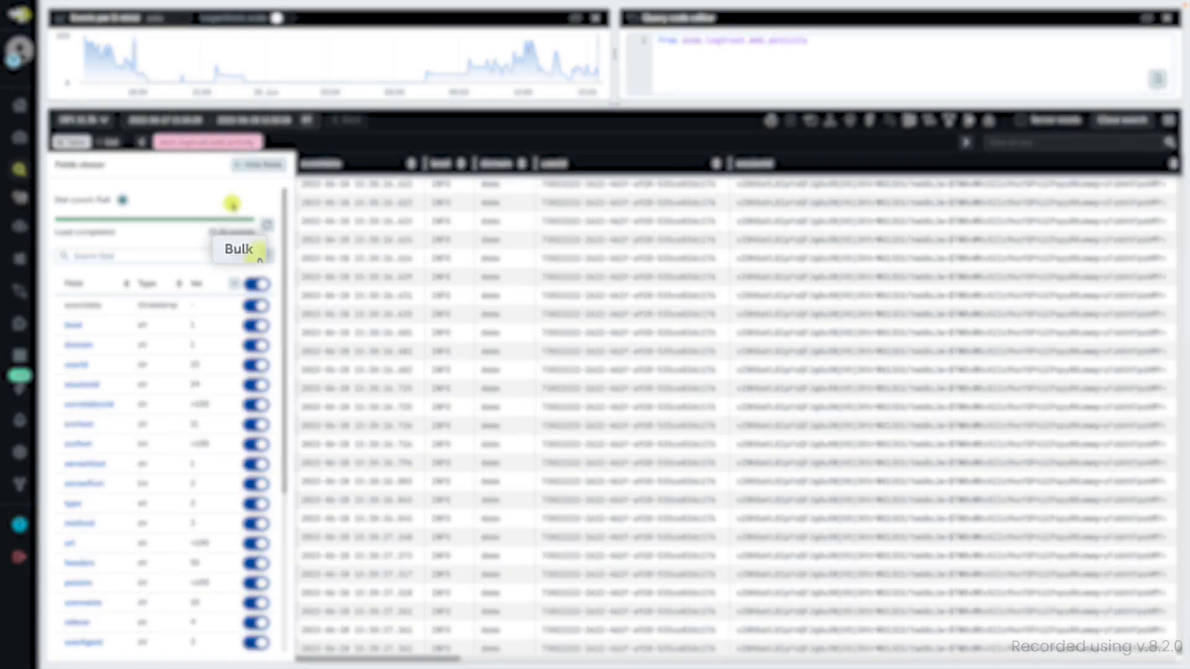
- Generate statistics in bulk for the headers, params, responseLength and contentLength fields
{"action": "left_click", "coordinate": [241, 254]}
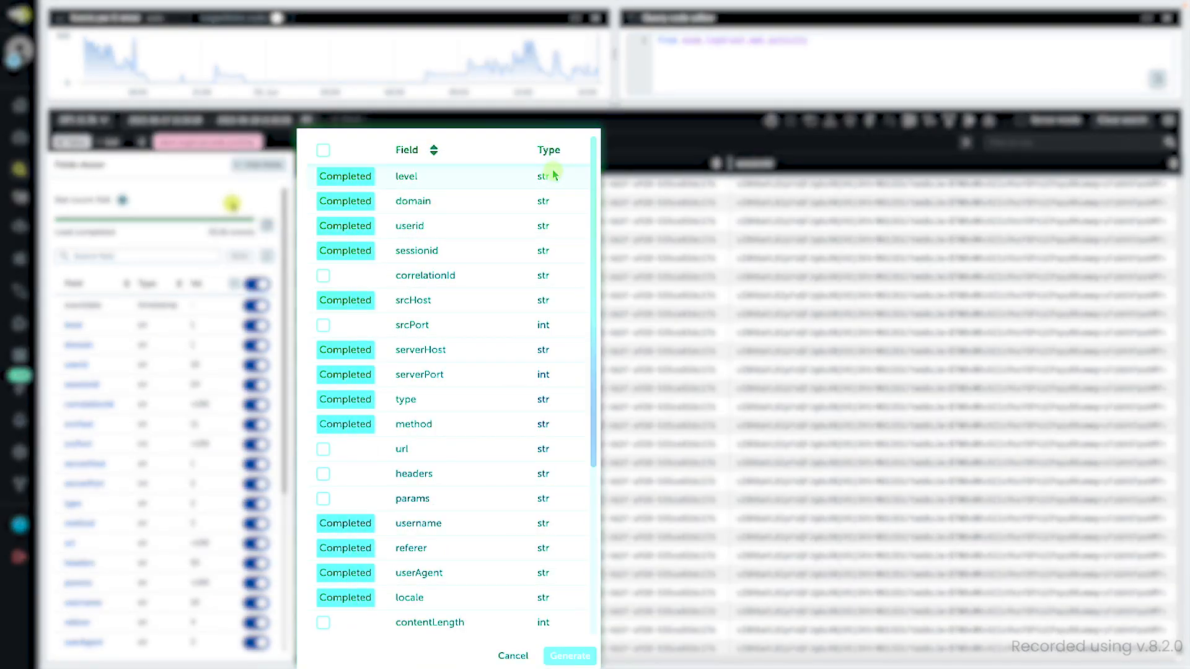
{"action": "left_click", "coordinate": [323, 474]}
{"action": "left_click", "coordinate": [323, 499]}
{"action": "scroll", "coordinate": [326, 443], "scroll_direction": "down", "scroll_amount": 4}
{"action": "left_click", "coordinate": [323, 395]}
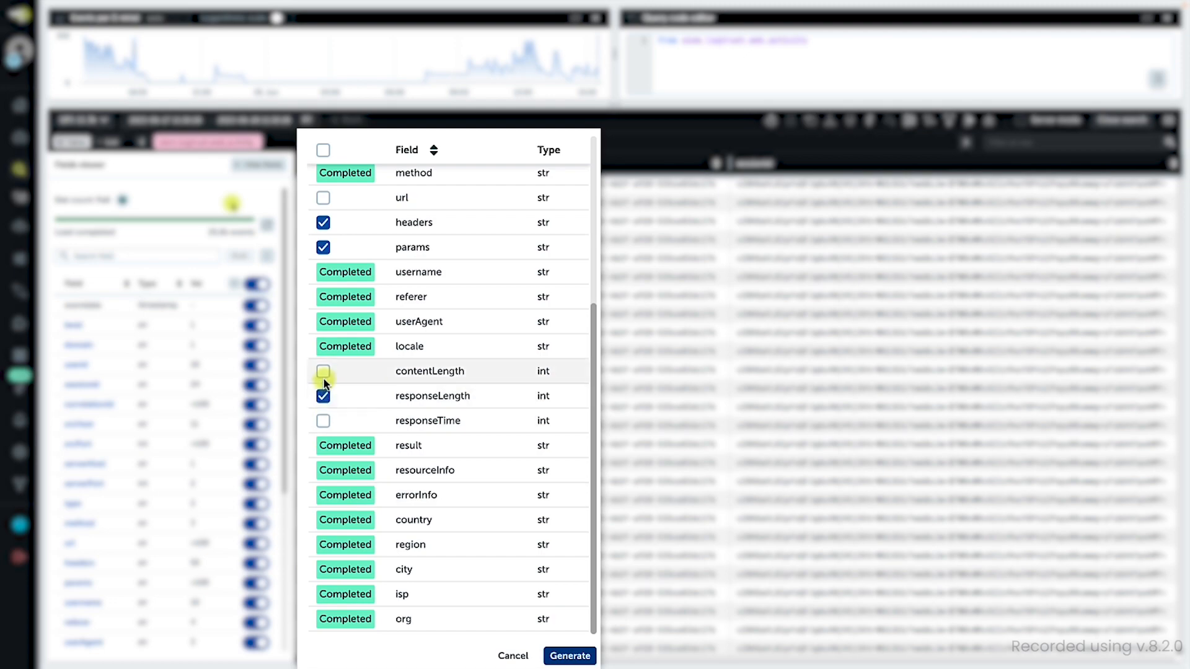
{"action": "left_click", "coordinate": [323, 370]}
{"action": "left_click", "coordinate": [570, 656]}
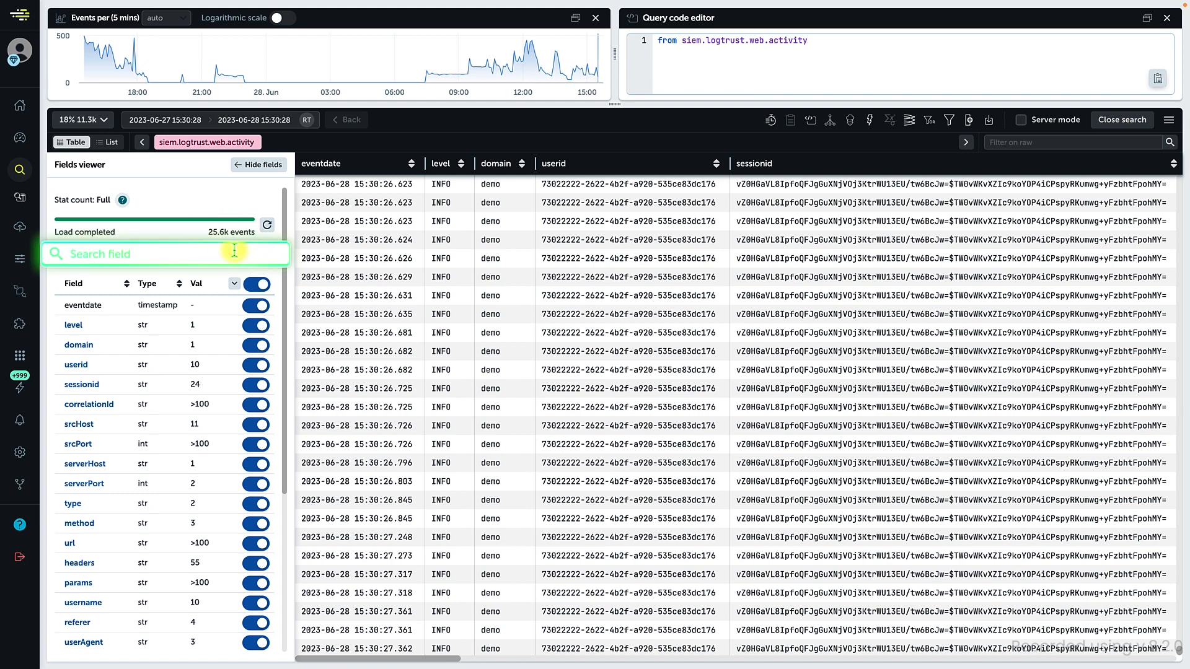
- Search the fields for "id", deactivate userid and sessionid, and clear the field search
{"action": "left_click", "coordinate": [230, 254]}
{"action": "type", "text": "id"}
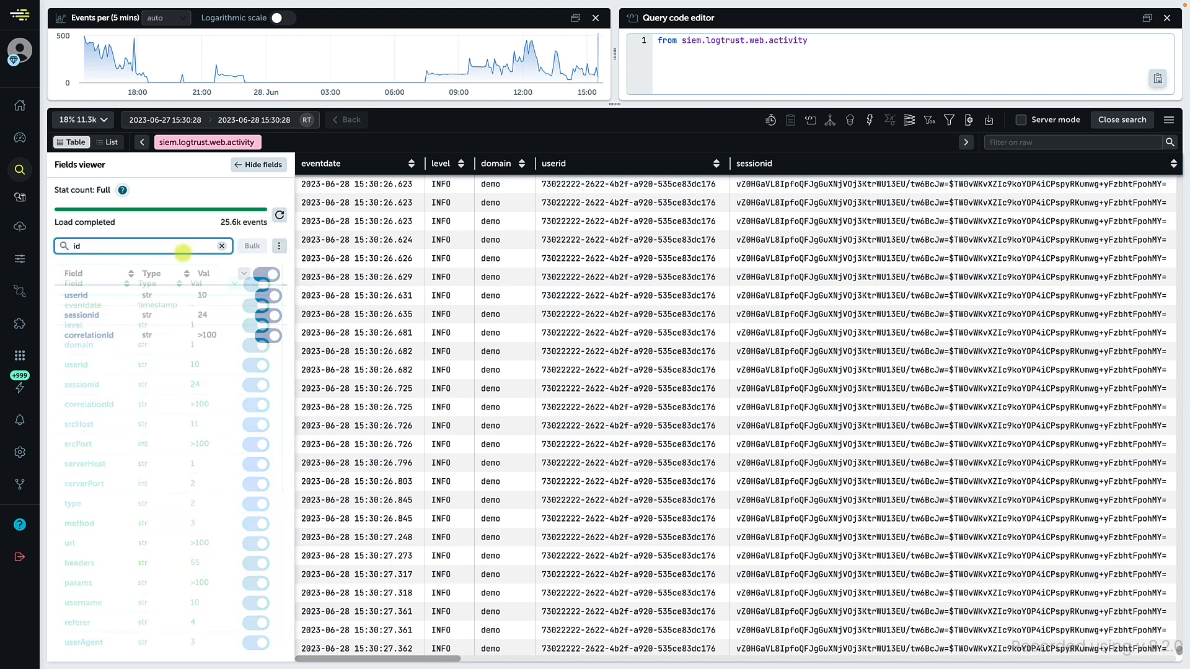
{"action": "left_click", "coordinate": [262, 296]}
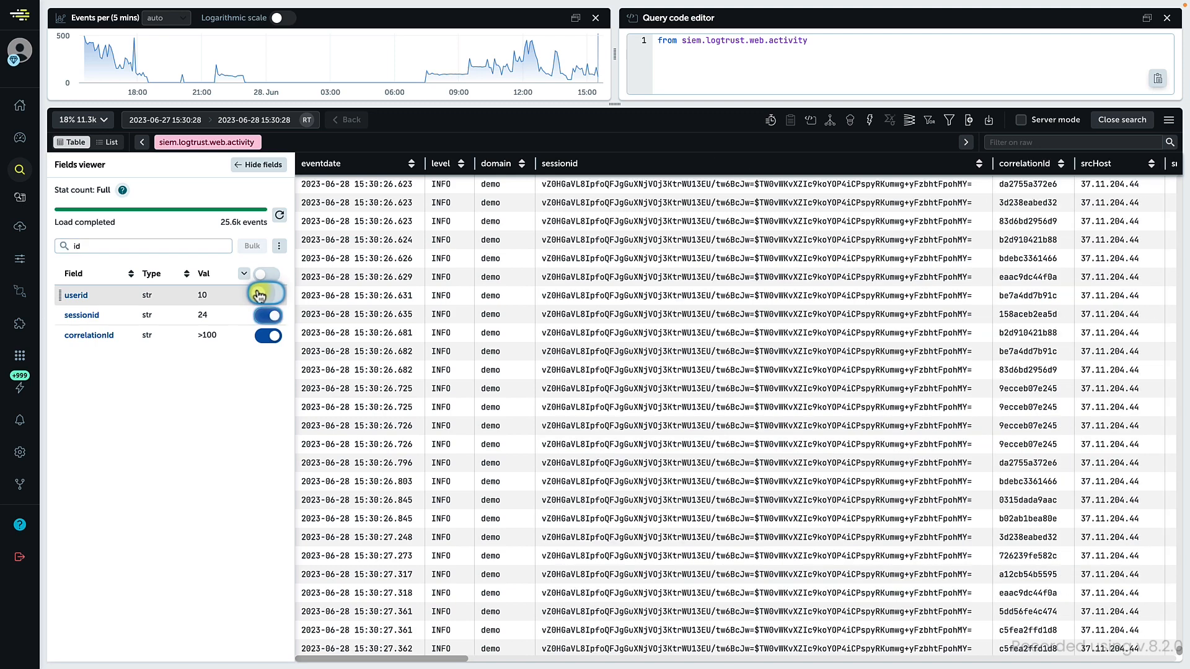
{"action": "left_click", "coordinate": [268, 317]}
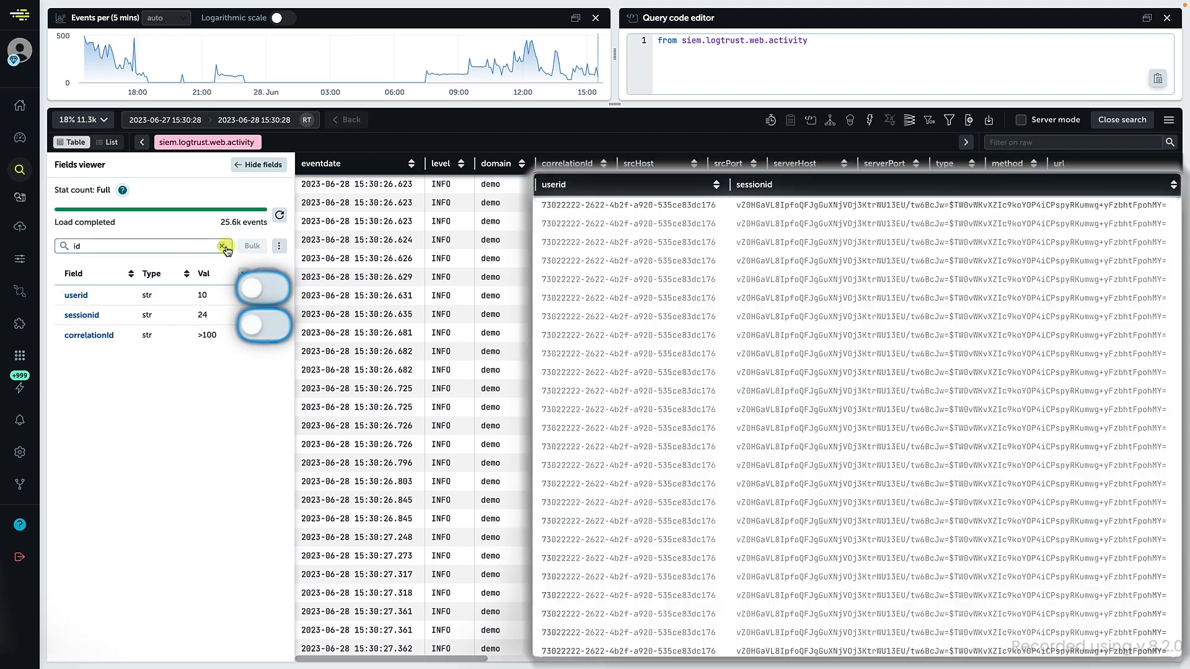
{"action": "left_click", "coordinate": [226, 246]}
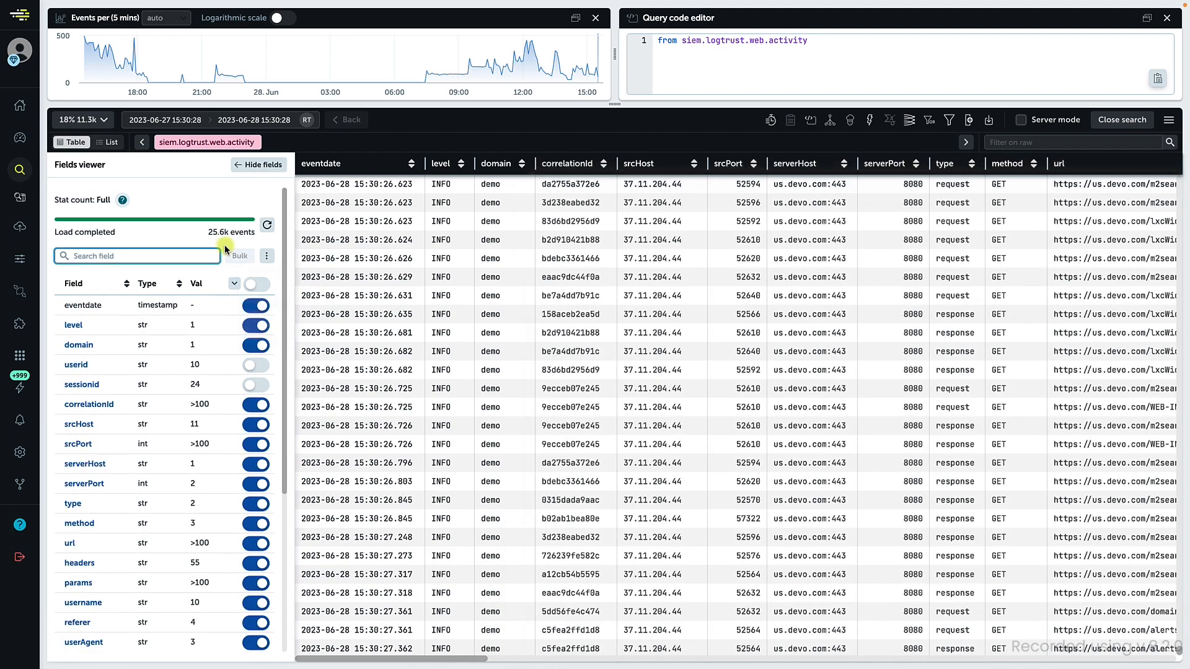
- List only the active fields and move eventdate to the position between correlationId and srcHost
{"action": "left_click", "coordinate": [233, 281]}
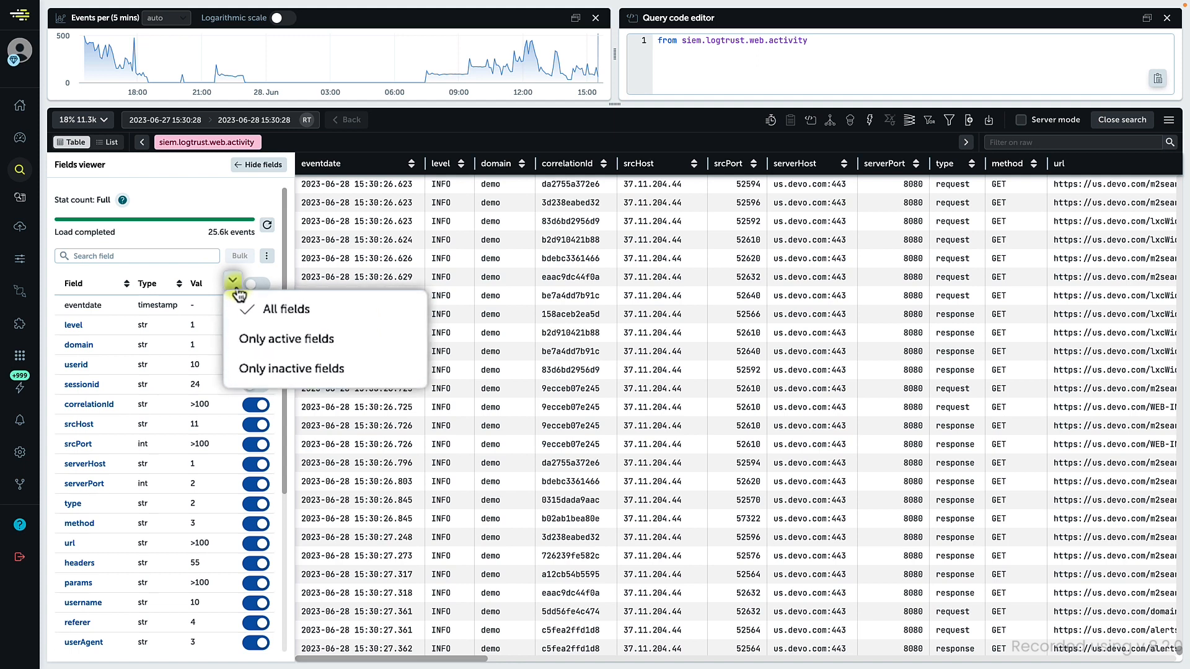
{"action": "left_click", "coordinate": [351, 341]}
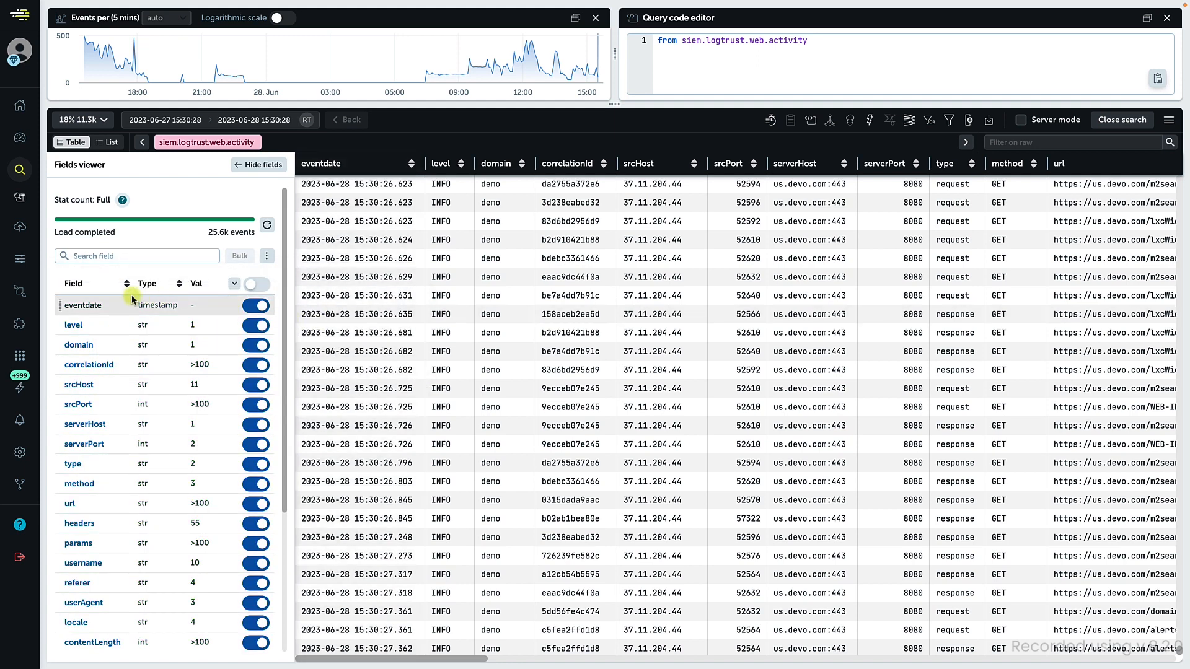
{"action": "left_click_drag", "start_coordinate": [93, 304], "coordinate": [98, 391]}
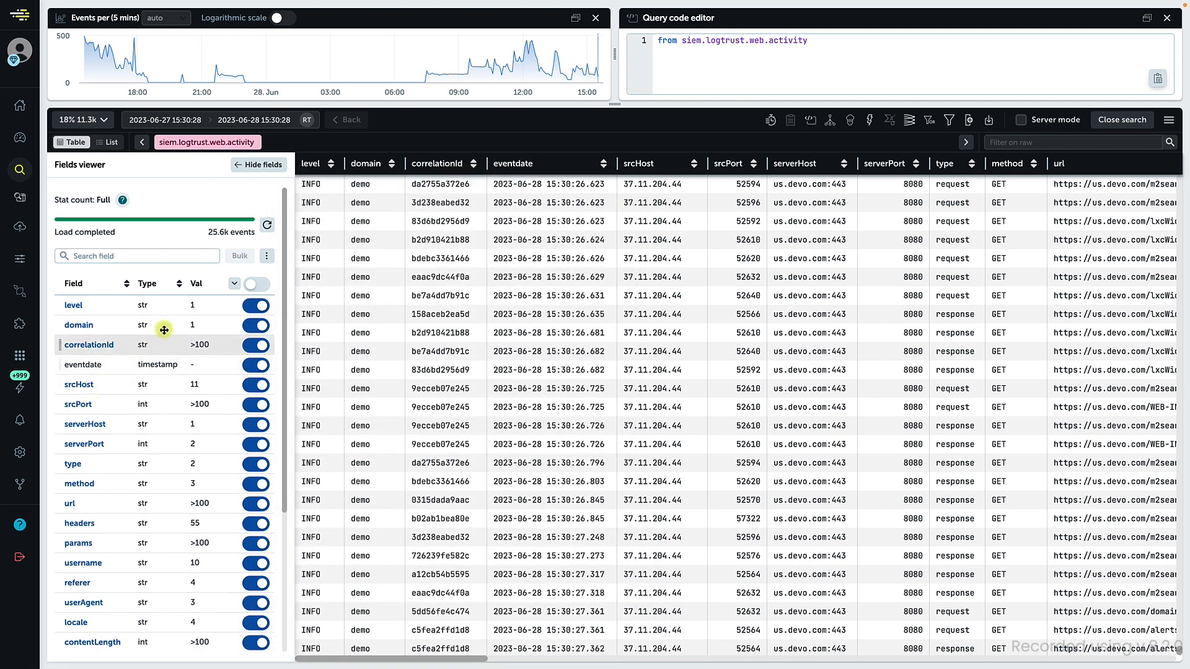
{"action": "left_click", "coordinate": [266, 254]}
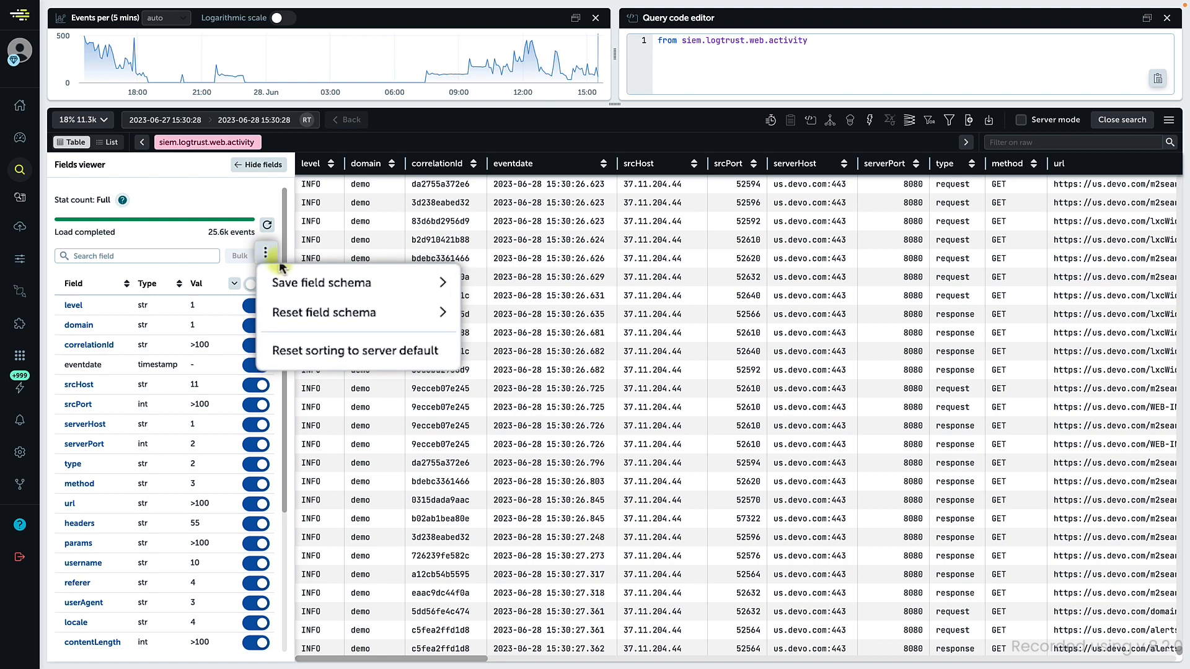
{"action": "mouse_move", "coordinate": [349, 285]}
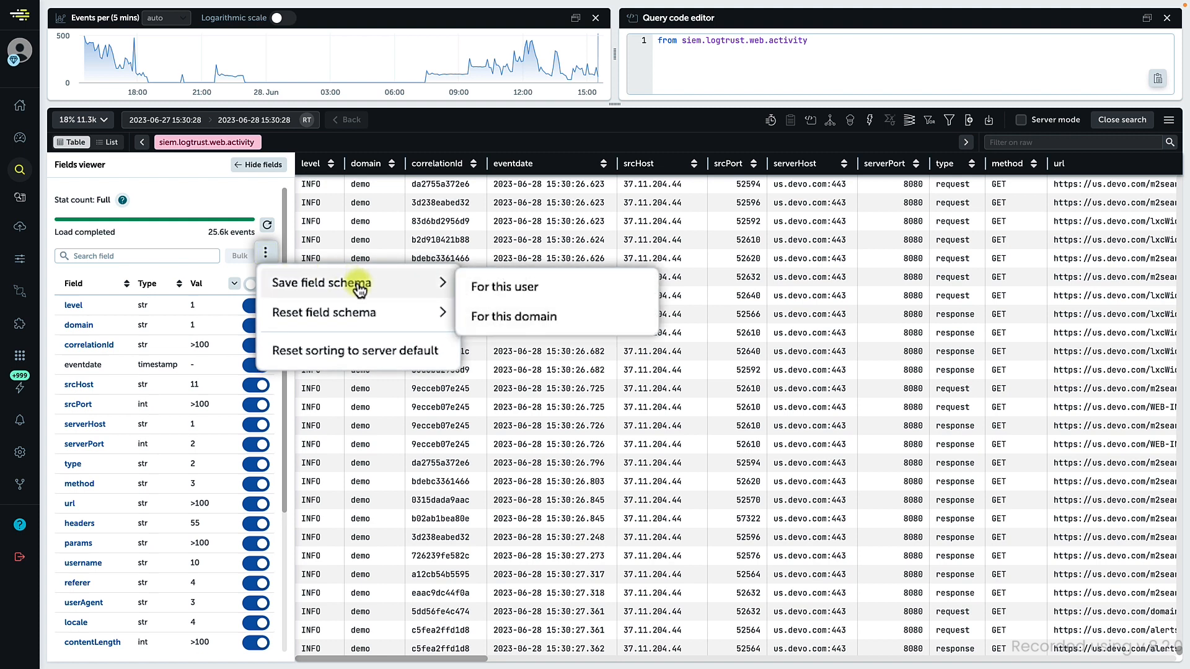
{"action": "mouse_move", "coordinate": [381, 320]}
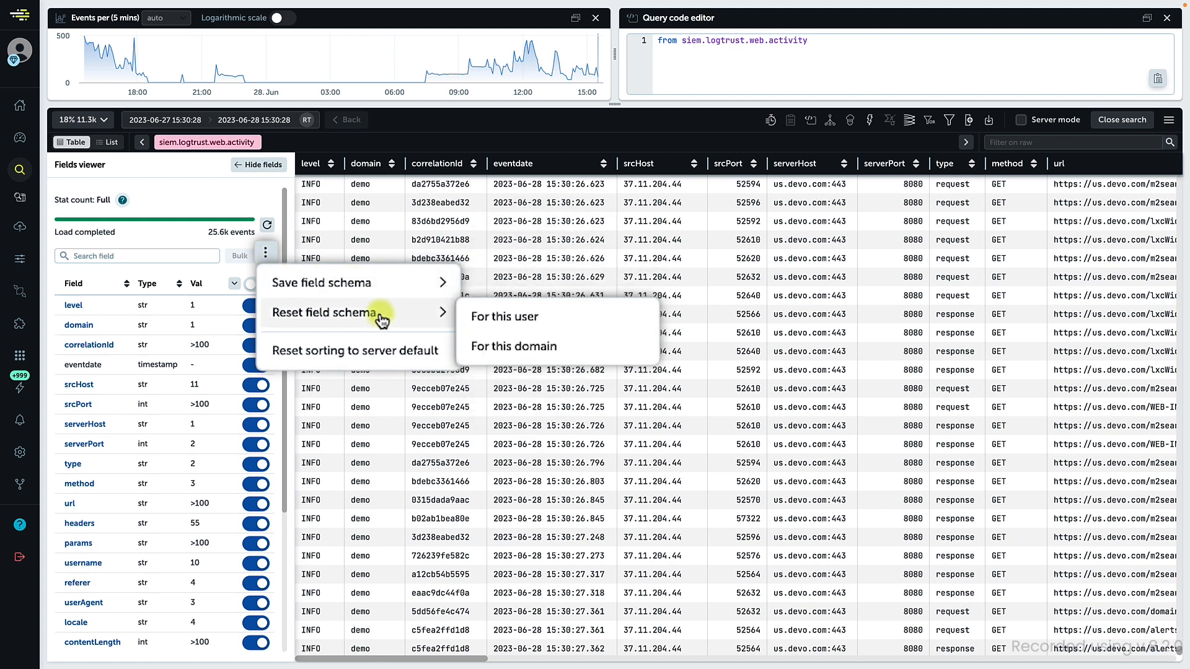
{"action": "left_click", "coordinate": [266, 256]}
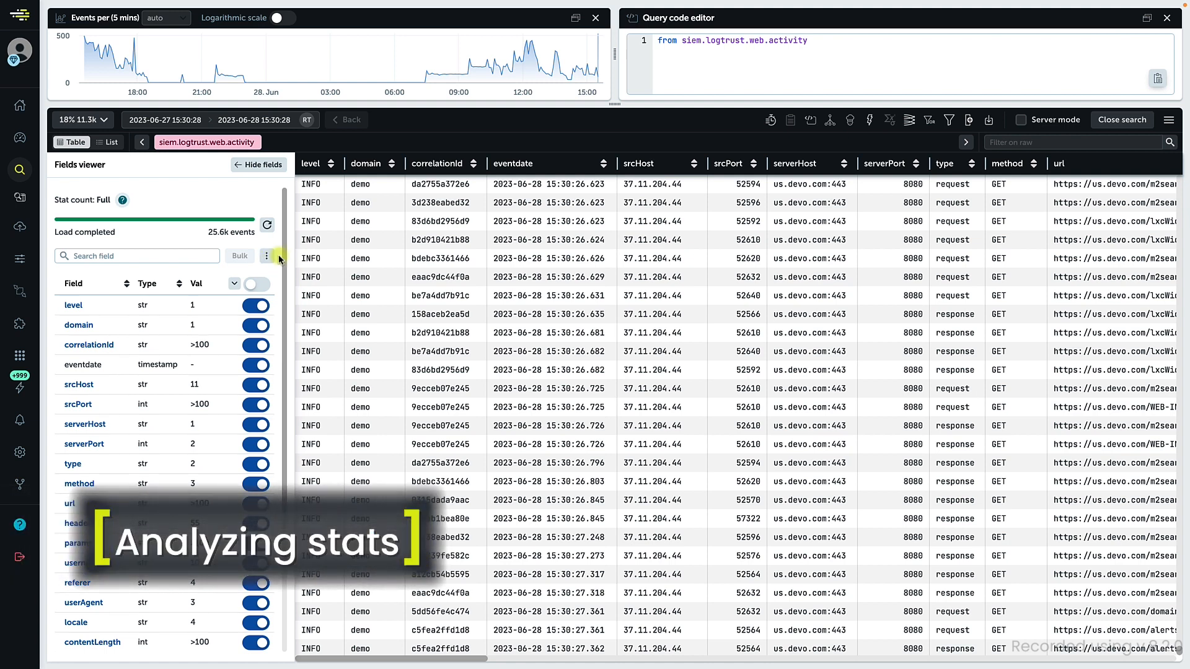
- View the value statistics of the responseTime field with the top 100 values and nulls excluded
{"action": "scroll", "coordinate": [116, 299], "scroll_direction": "down", "scroll_amount": 3}
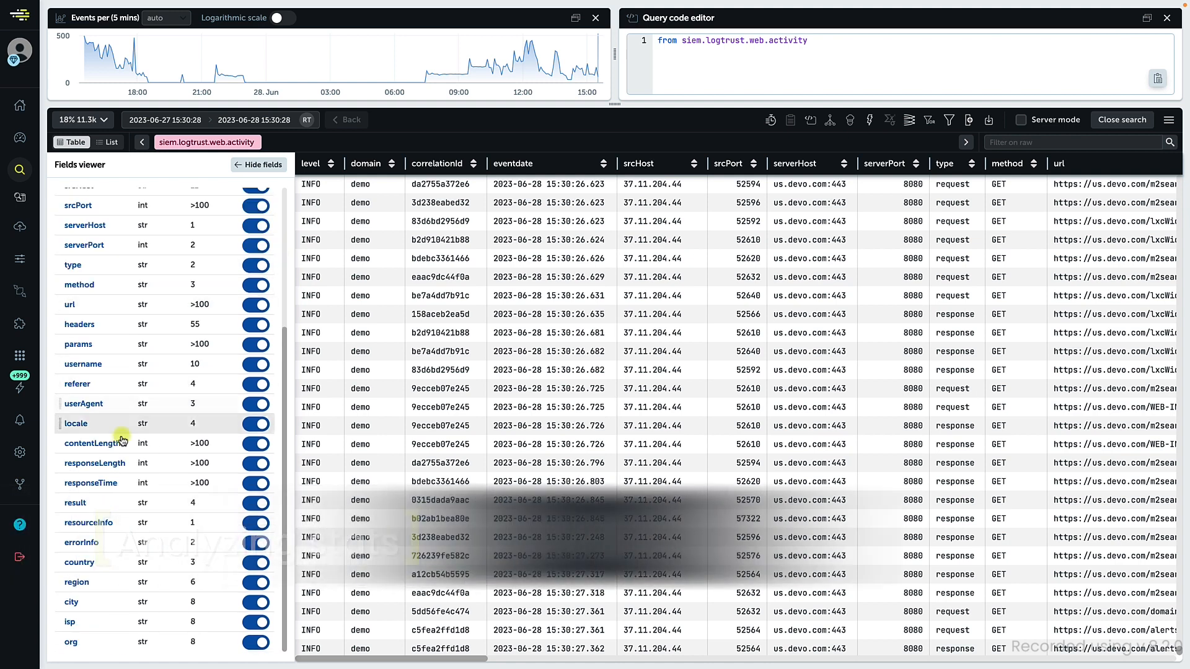
{"action": "left_click", "coordinate": [118, 483]}
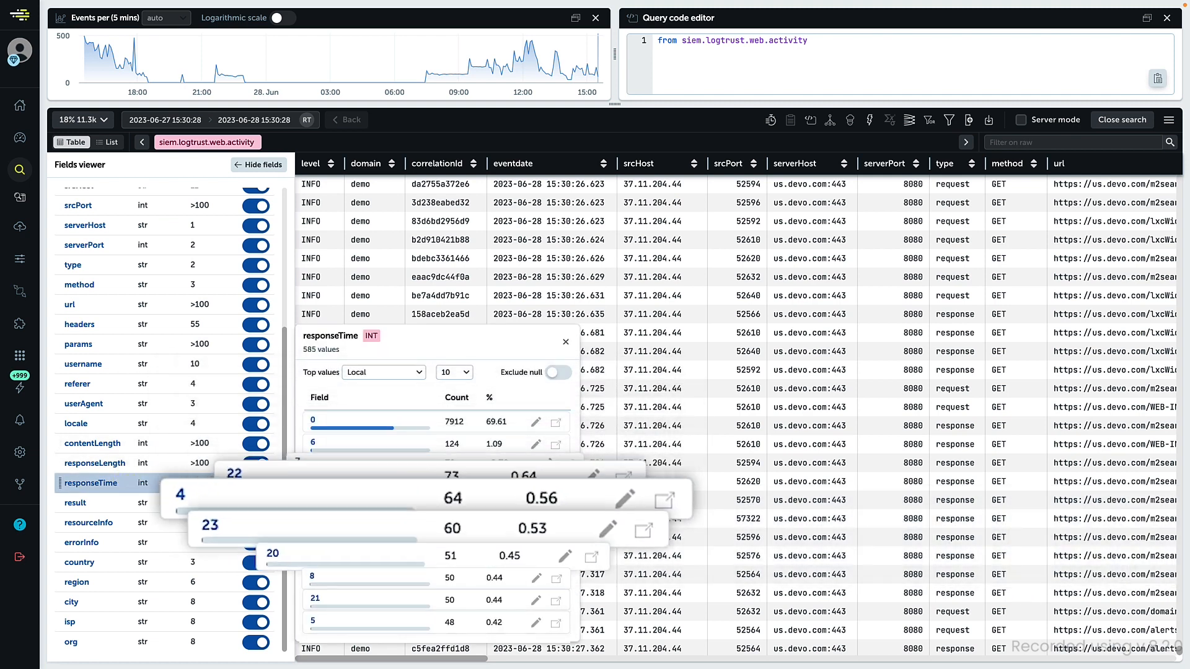
{"action": "left_click", "coordinate": [464, 374]}
{"action": "left_click", "coordinate": [452, 527]}
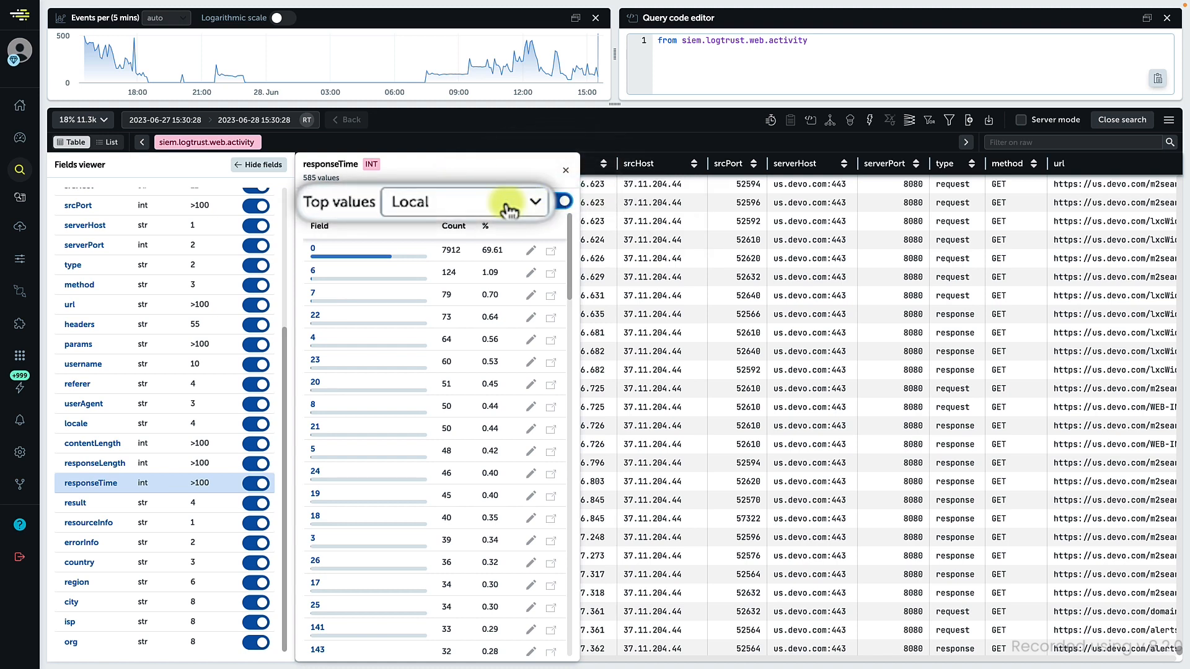
- Calculate the responseTime top values with the Exact method, followed by the Estimated method
{"action": "left_click", "coordinate": [508, 210]}
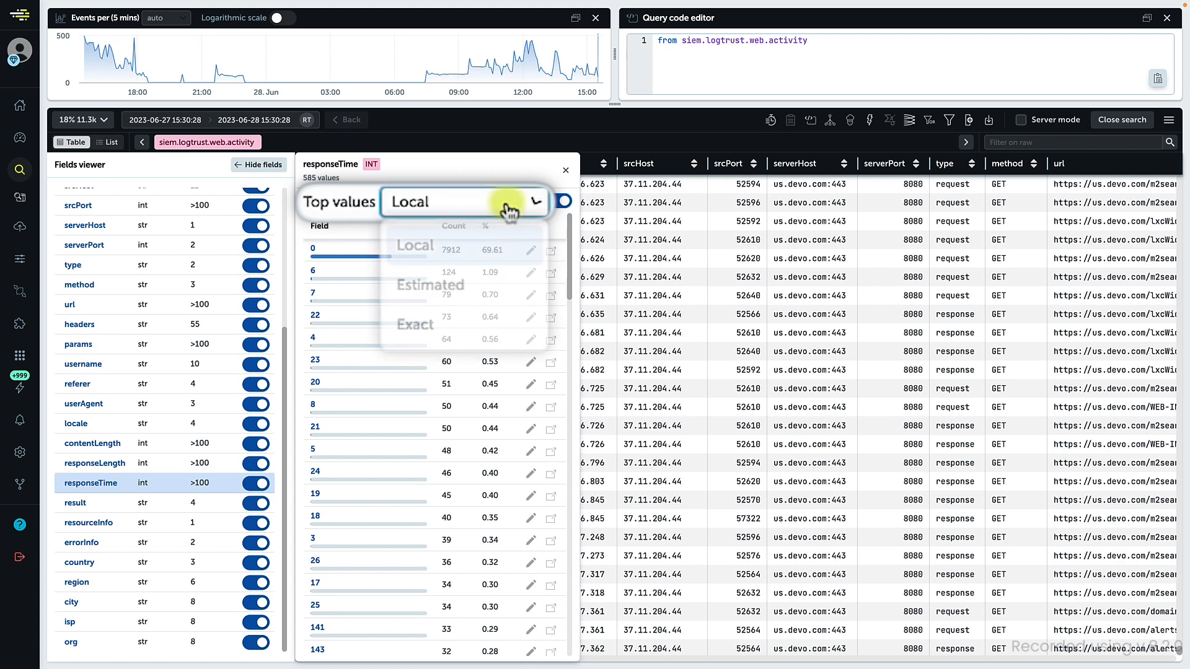
{"action": "left_click", "coordinate": [499, 328]}
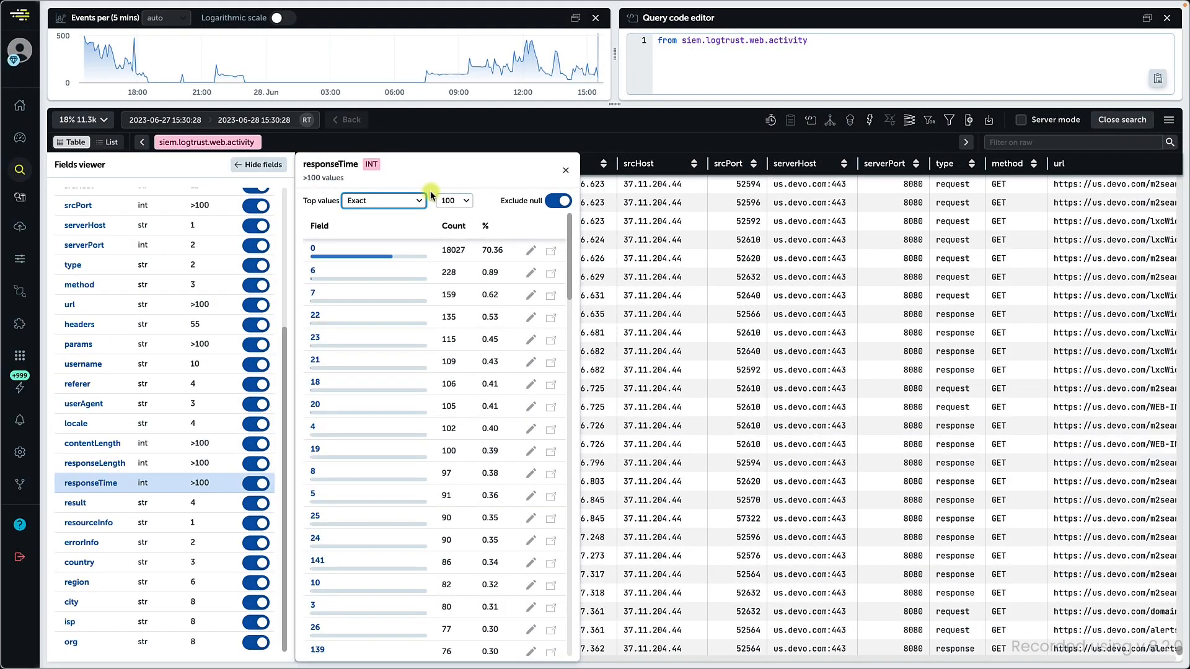
{"action": "left_click", "coordinate": [419, 201]}
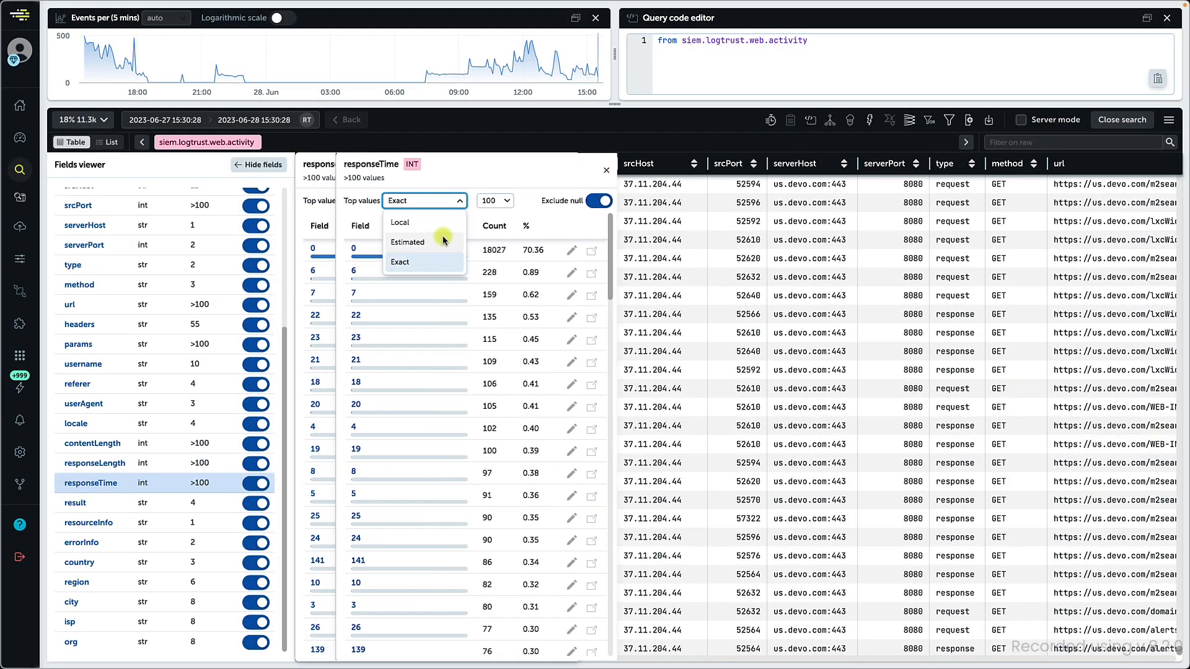
{"action": "left_click", "coordinate": [403, 240]}
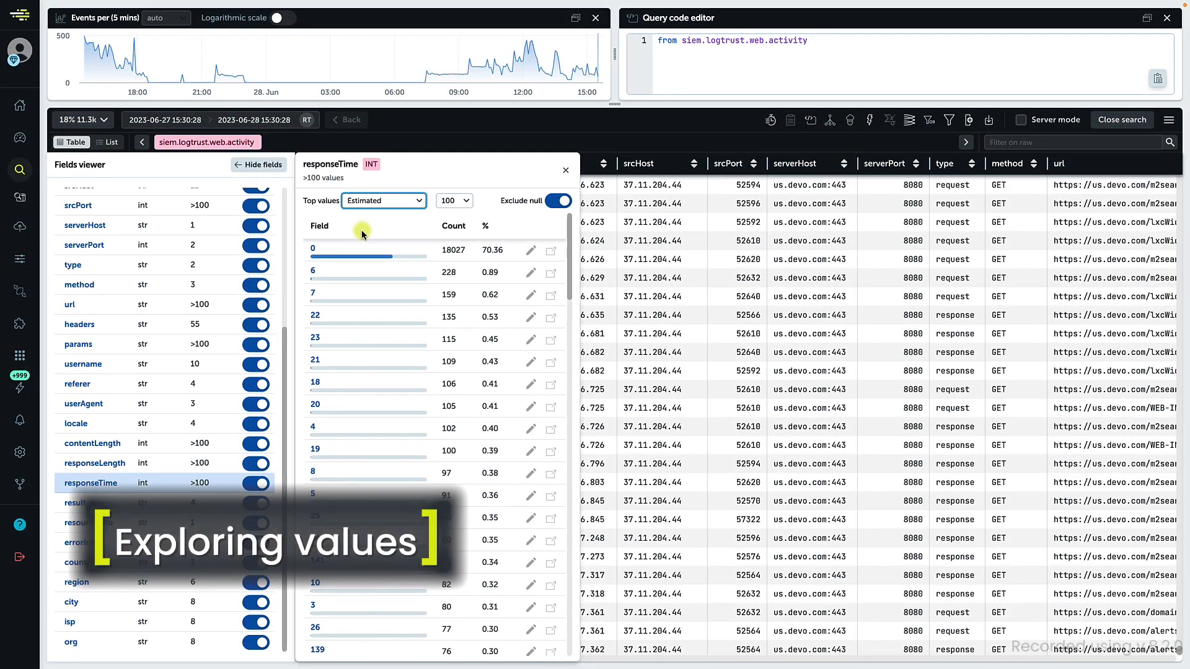
- Filter the query by the city value "El Port De Sagunt", add the condition where result = "OK", and run it
{"action": "left_click", "coordinate": [71, 602]}
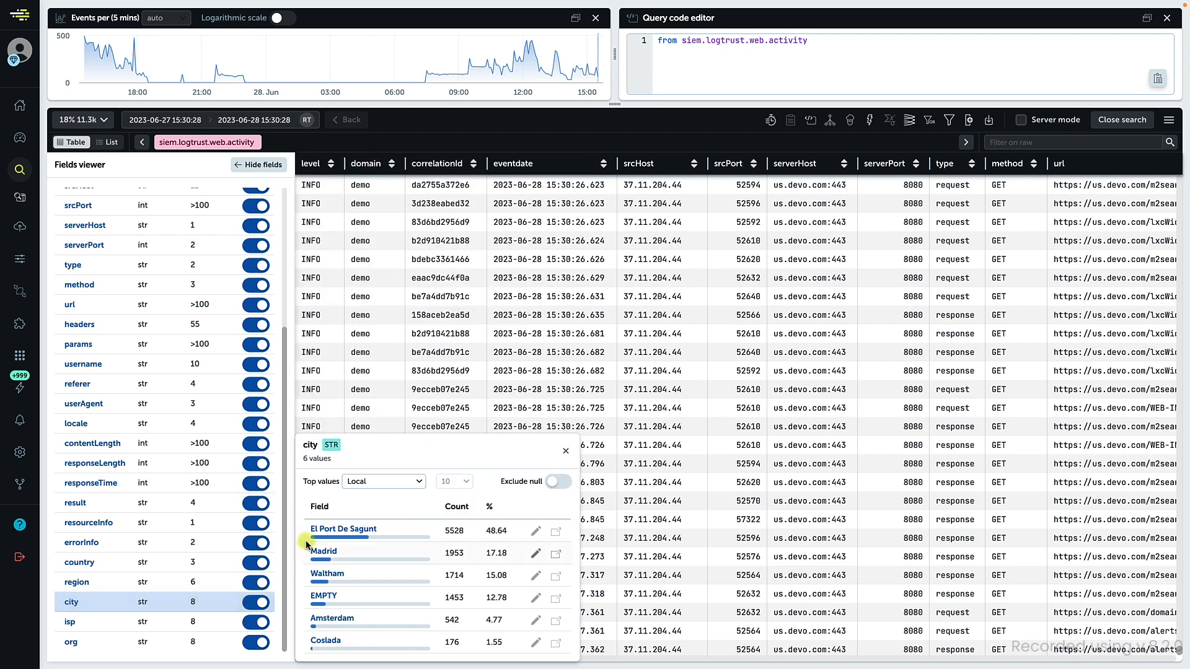
{"action": "left_click", "coordinate": [321, 530]}
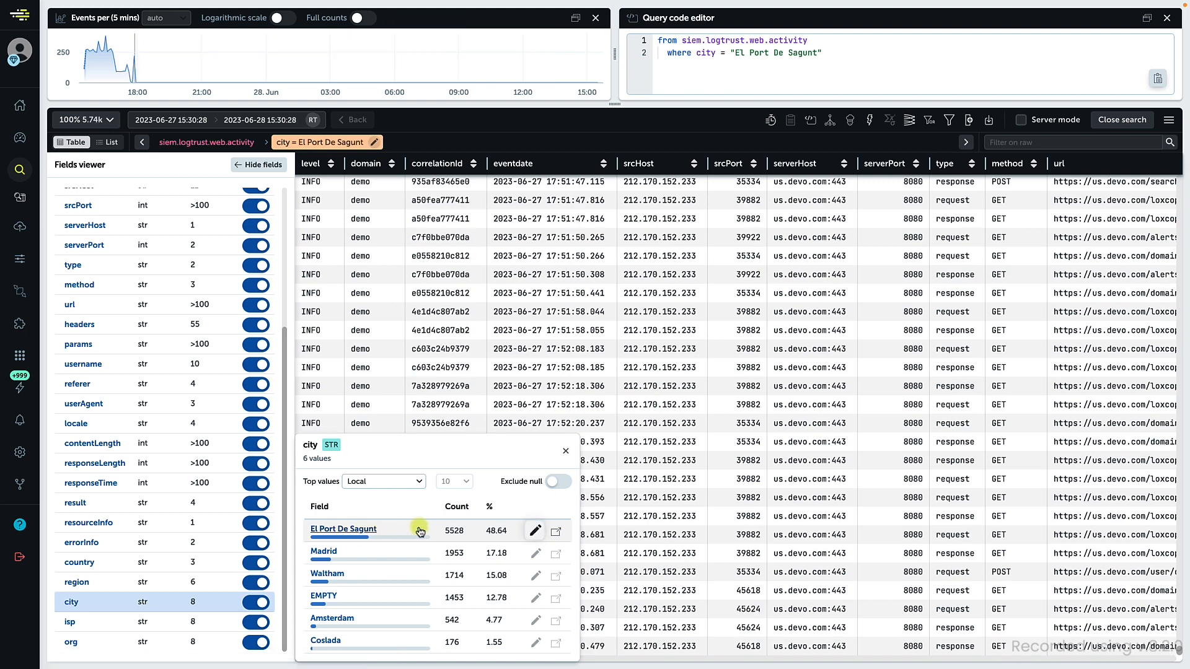
{"action": "left_click", "coordinate": [525, 534]}
{"action": "type", "text": "re"}
{"action": "type", "text": "sult = "}
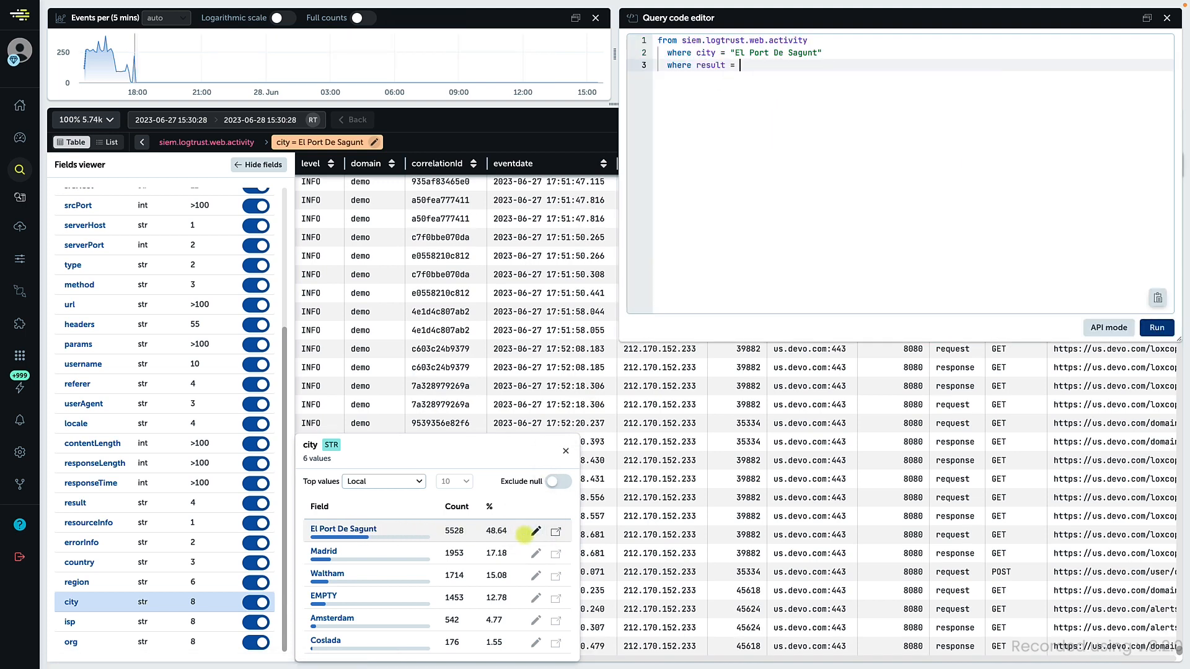
{"action": "type", "text": "\"OK"}
{"action": "left_click", "coordinate": [1146, 328]}
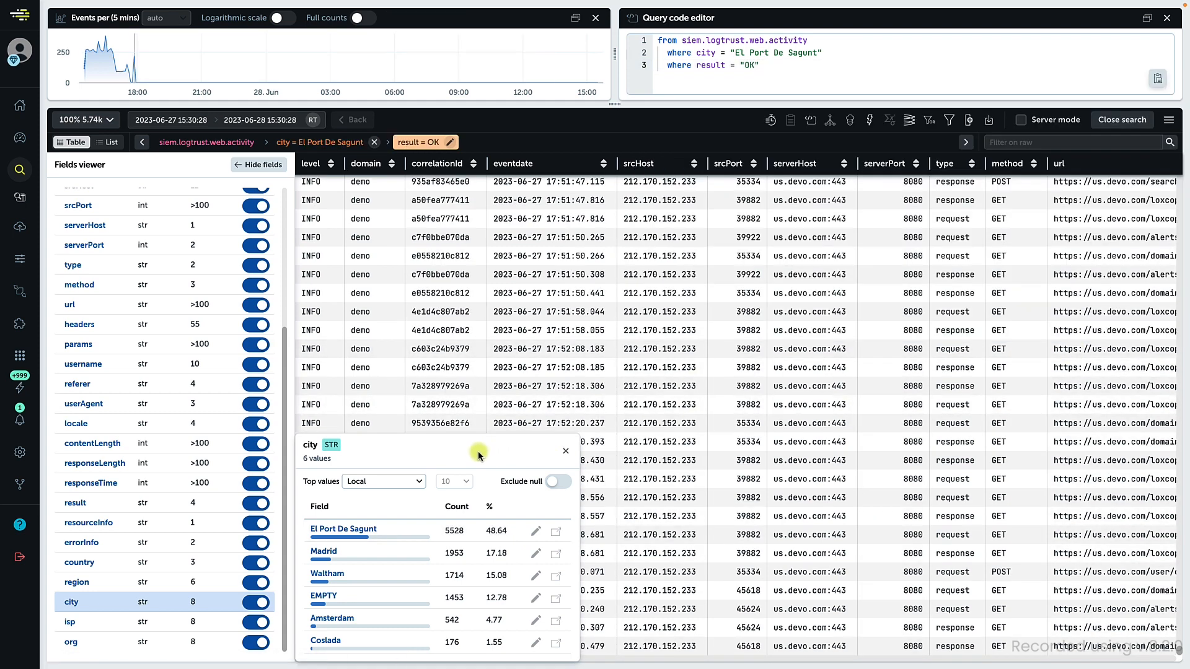
- View the responseTime value statistics and open its value 0 in a separate search
{"action": "left_click", "coordinate": [93, 483]}
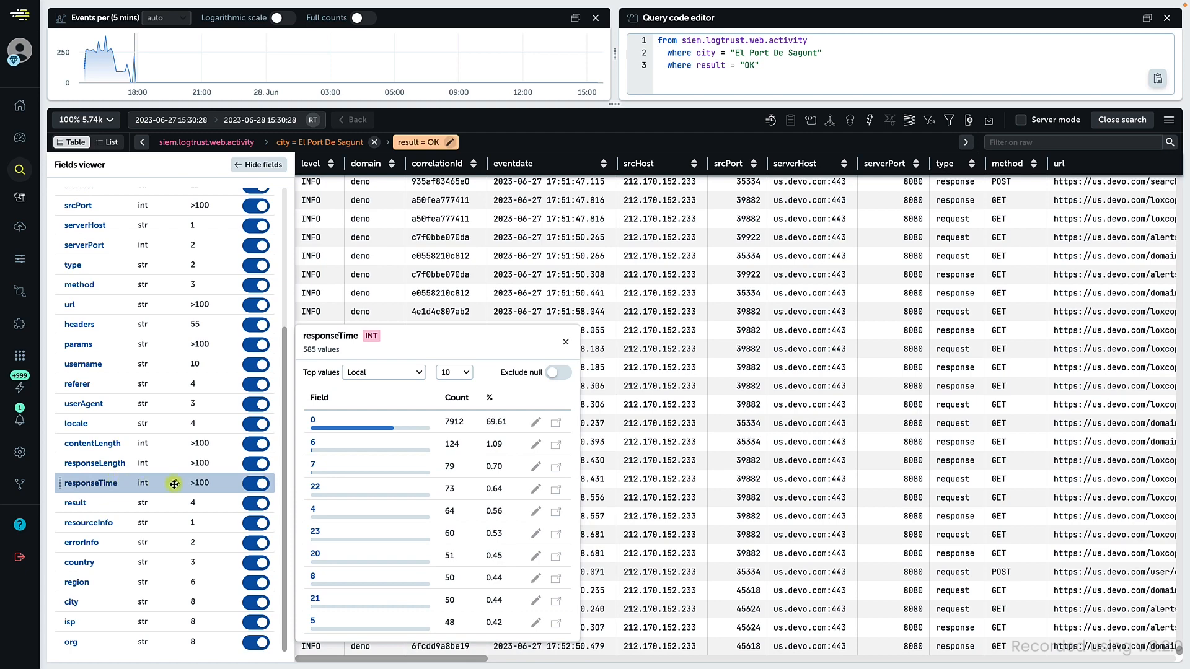
{"action": "left_click", "coordinate": [555, 423]}
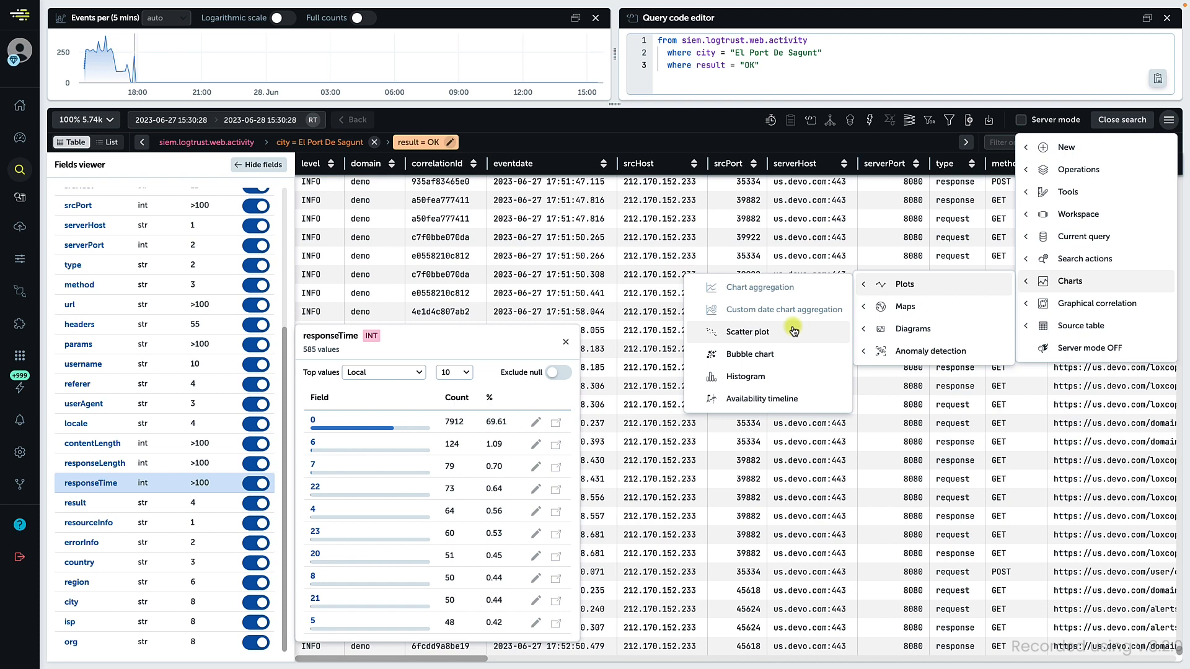
- Create a scatter plot with responseLength on the X-axis, responseTime on the Y-axis and method as the partitioning
{"action": "left_click", "coordinate": [793, 330]}
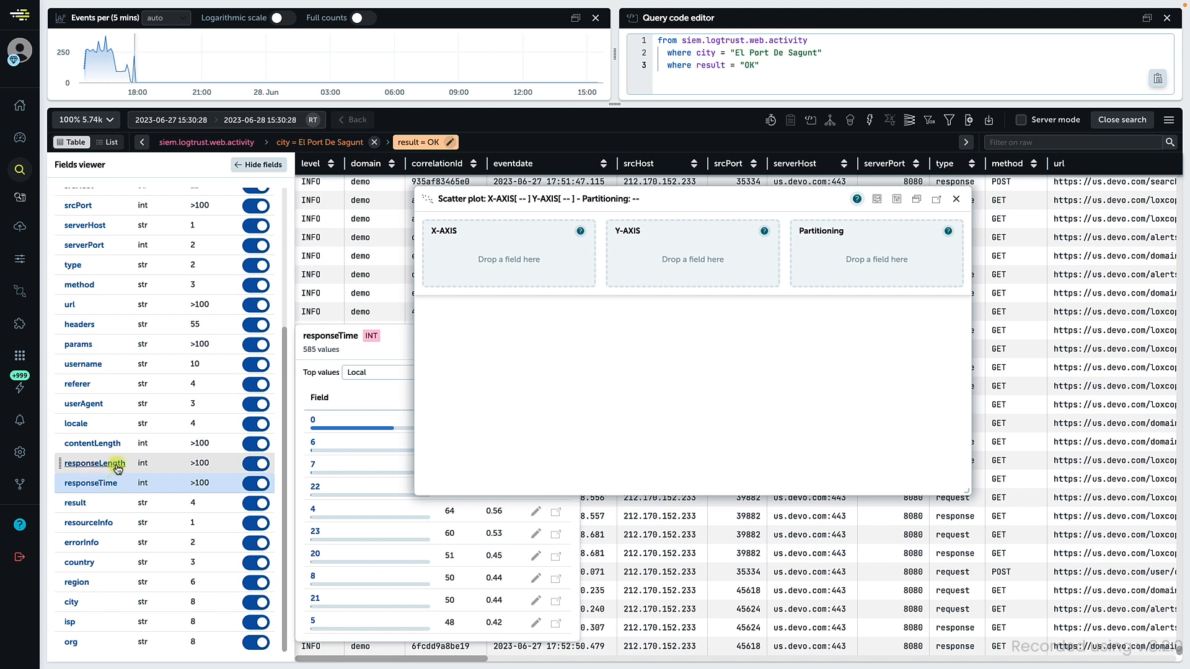
{"action": "left_click_drag", "start_coordinate": [118, 469], "coordinate": [484, 259]}
{"action": "left_click_drag", "start_coordinate": [114, 483], "coordinate": [681, 259]}
{"action": "left_click_drag", "start_coordinate": [101, 285], "coordinate": [855, 260]}
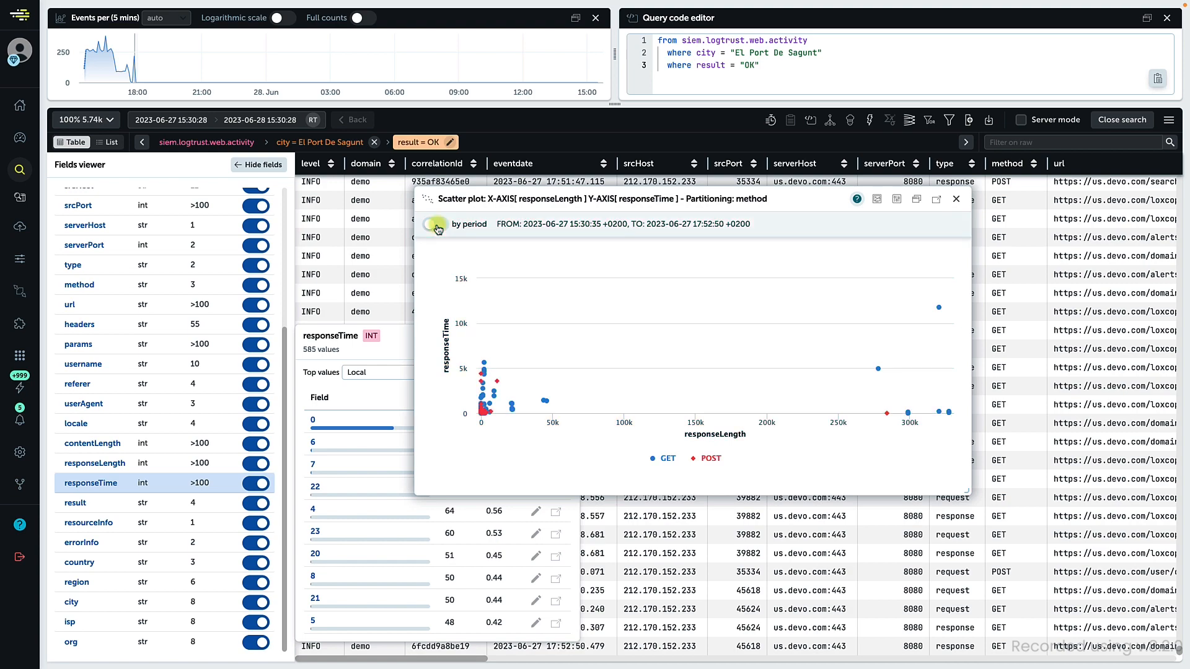